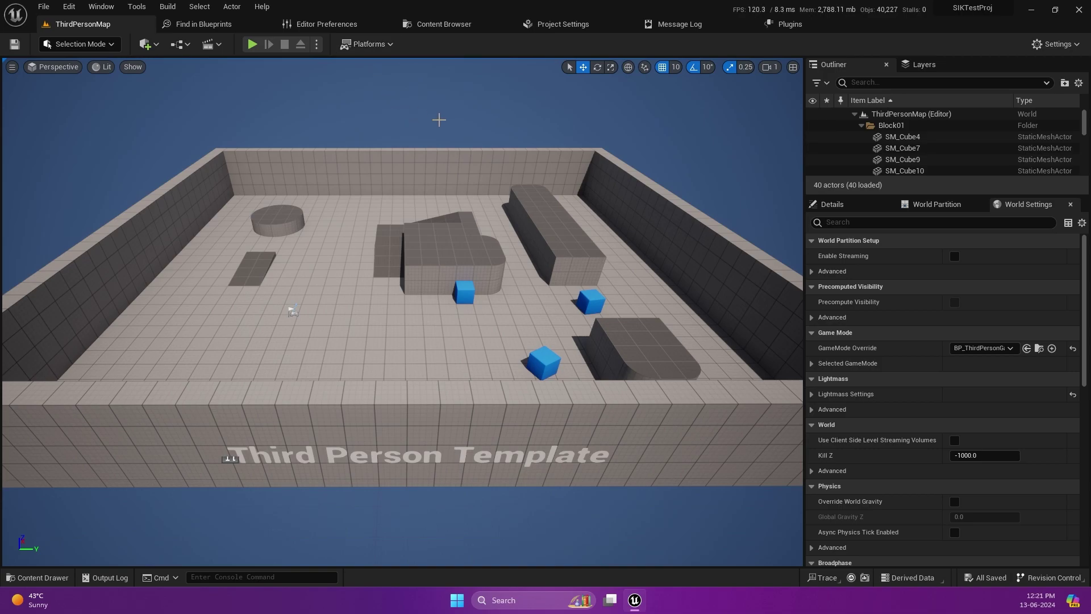
Create an empty C++ class named MyClass with parent None and dismiss the build prompts
{"action": "left_click", "coordinate": [136, 6]}
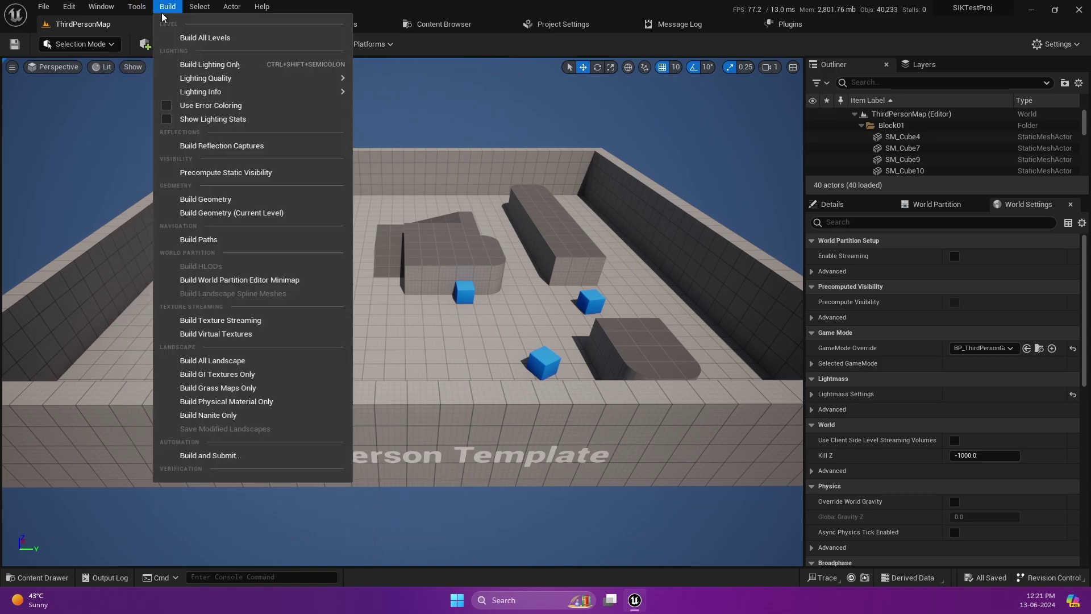
{"action": "left_click", "coordinate": [150, 35]}
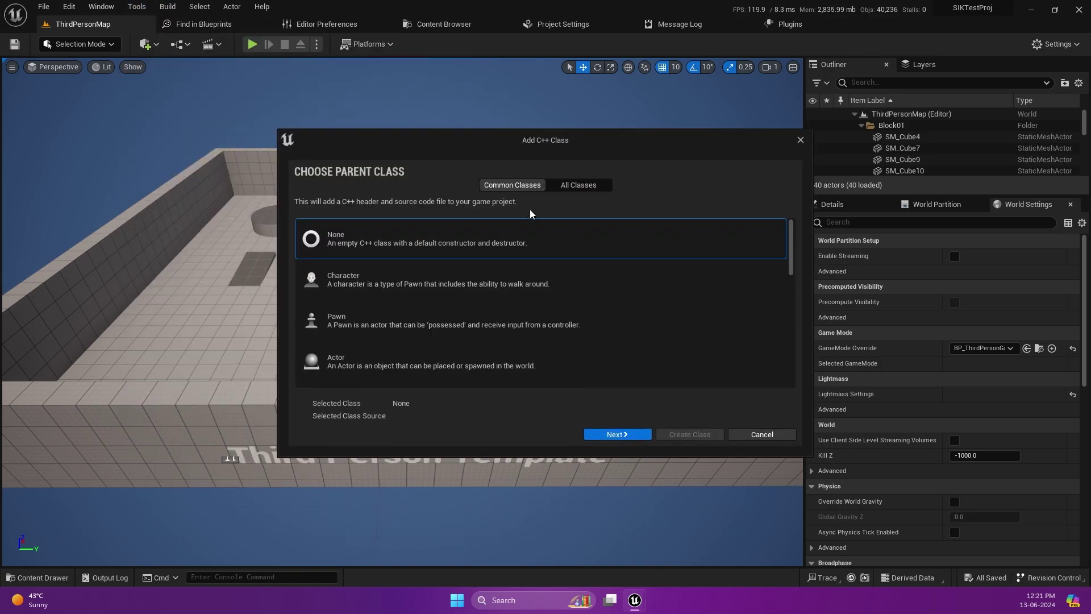
{"action": "left_click", "coordinate": [620, 436]}
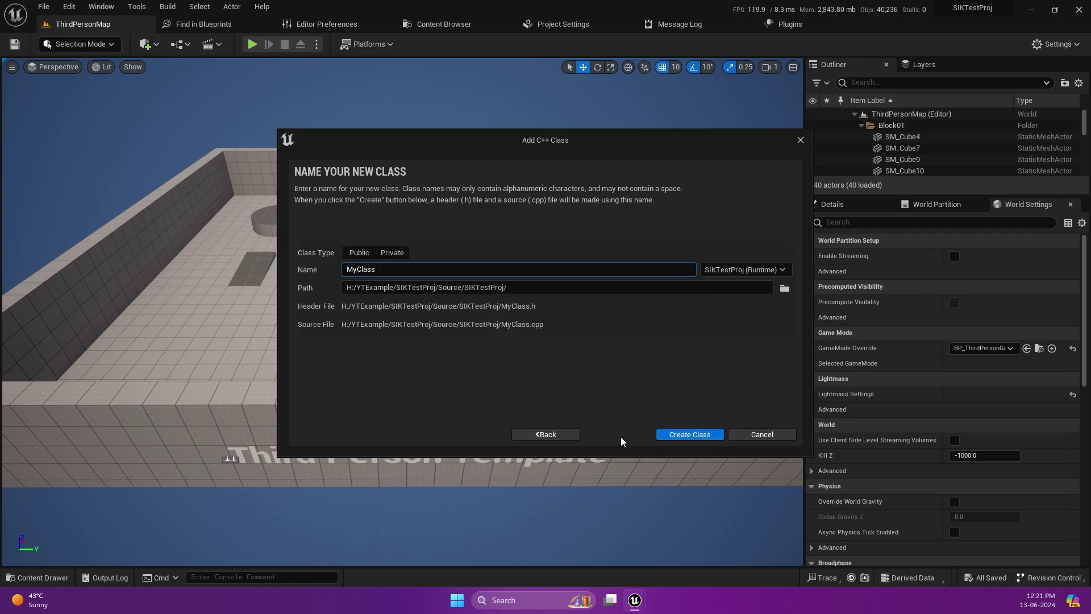
{"action": "left_click", "coordinate": [659, 435]}
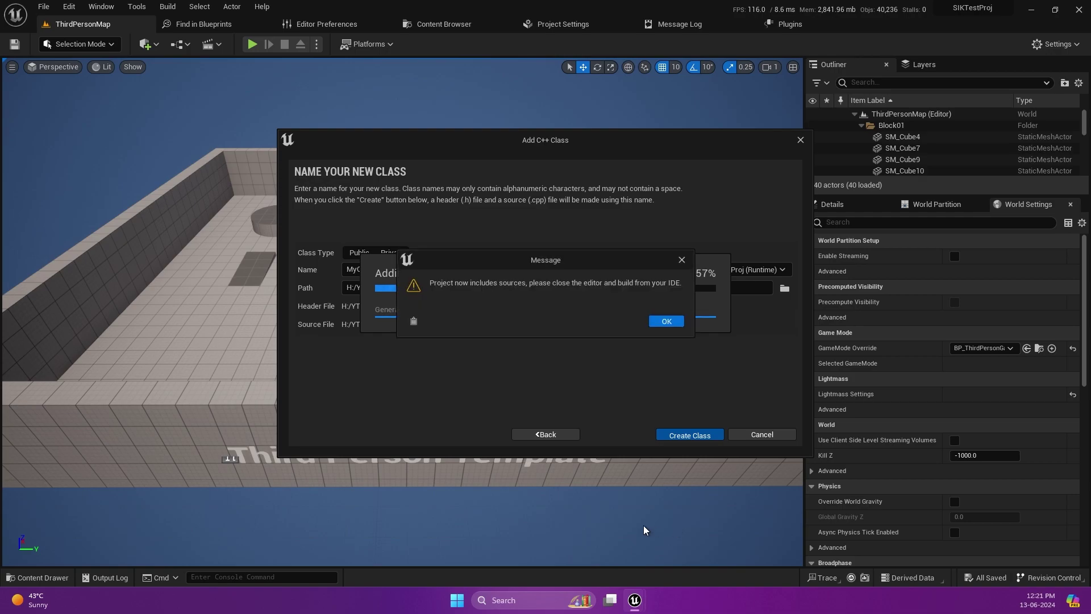
{"action": "left_click", "coordinate": [680, 318]}
{"action": "left_click", "coordinate": [661, 330]}
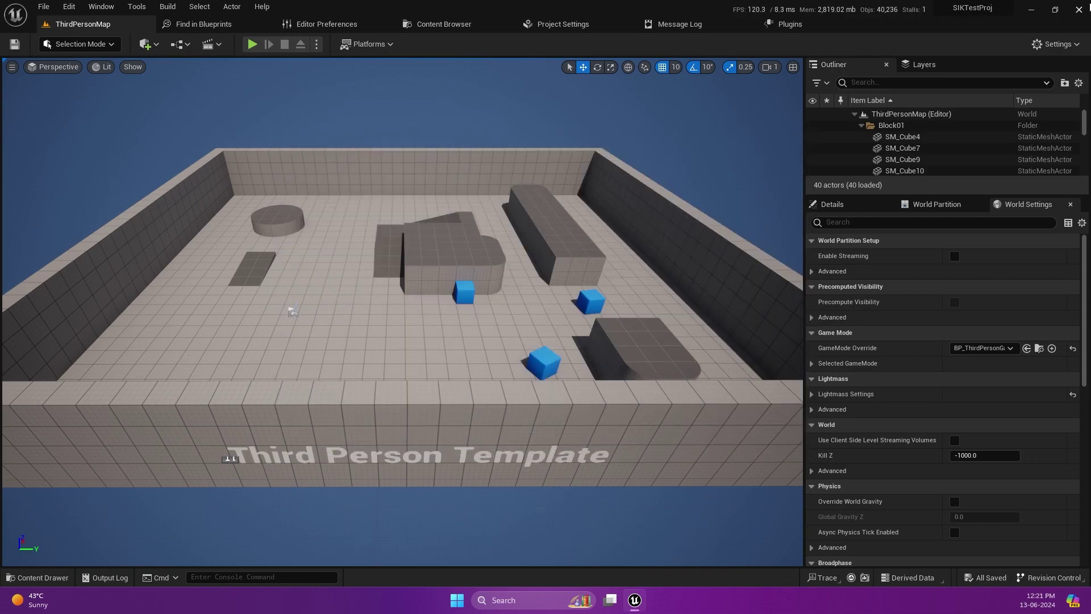
Show the project's Content folders and briefly open the Characters folder's options
{"action": "left_click", "coordinate": [46, 579]}
{"action": "right_click", "coordinate": [330, 368]}
{"action": "key", "text": "Escape"}
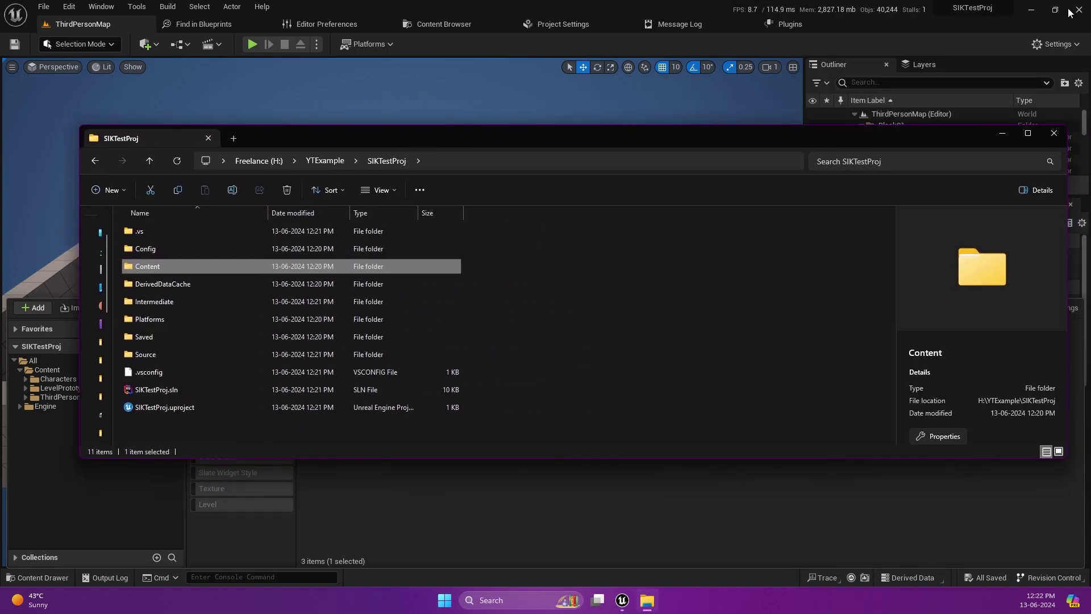
Close Unreal and create a new Plugins folder in the SIKTestProj project folder
{"action": "left_click", "coordinate": [1068, 12]}
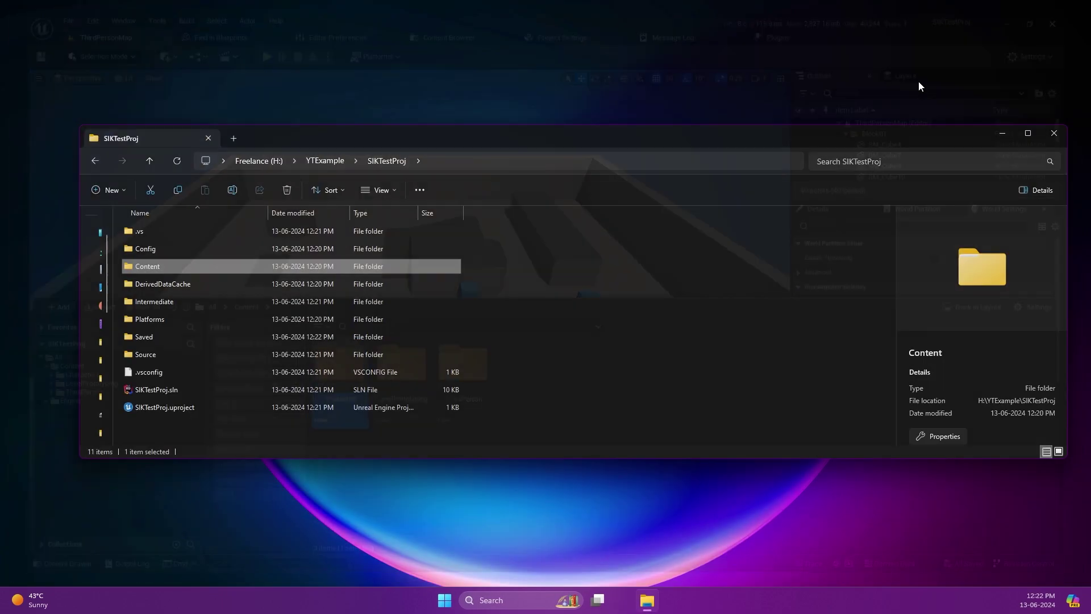
{"action": "double_click", "coordinate": [775, 133]}
{"action": "left_click", "coordinate": [86, 321]}
{"action": "right_click", "coordinate": [86, 321]}
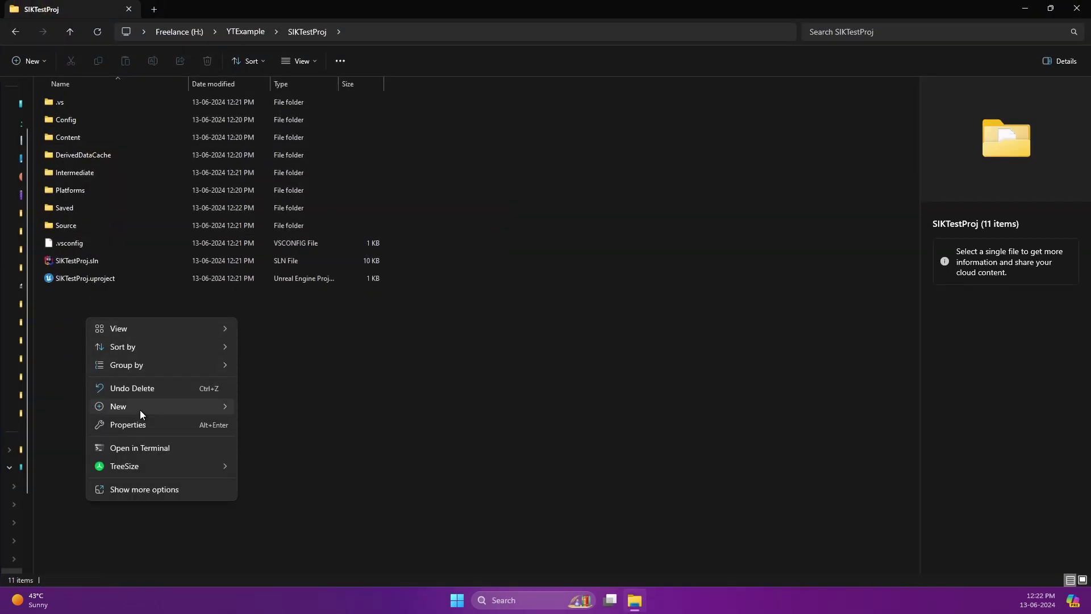
{"action": "mouse_move", "coordinate": [140, 407]}
{"action": "left_click", "coordinate": [262, 412]}
{"action": "type", "text": "Plugins"}
{"action": "key", "text": "Return"}
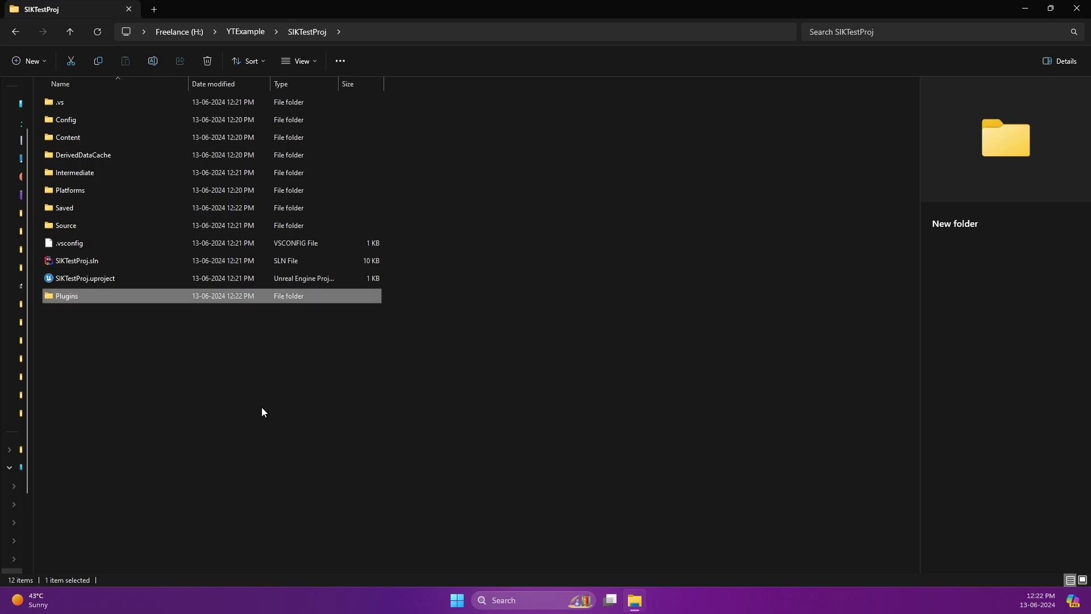
{"action": "key", "text": "Return"}
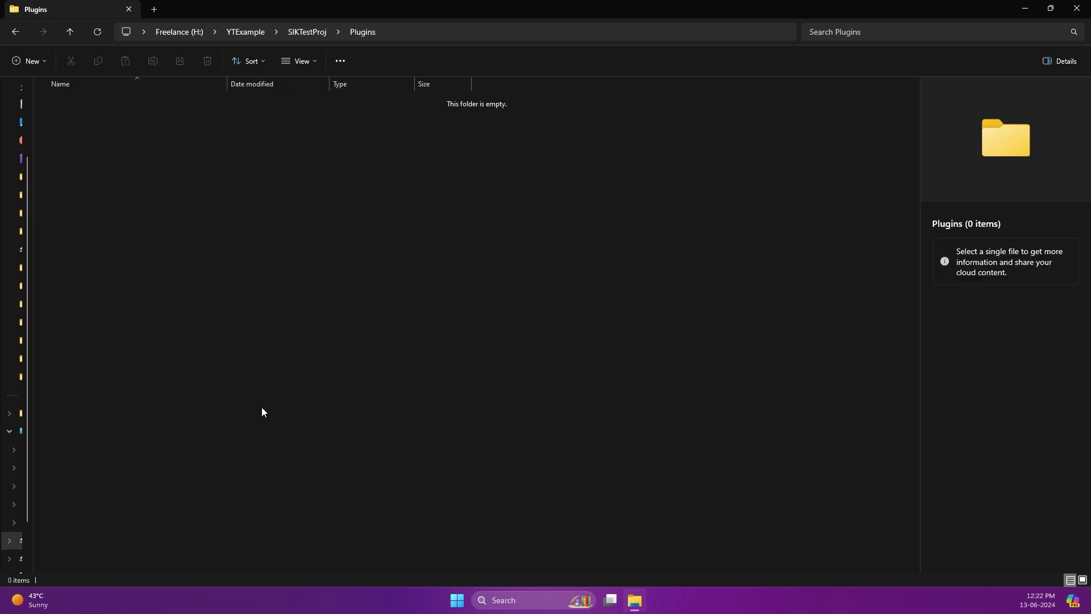
Launch a command prompt in the Plugins folder via cmd in the address bar
{"action": "left_click", "coordinate": [571, 33]}
{"action": "type", "text": "cmd"}
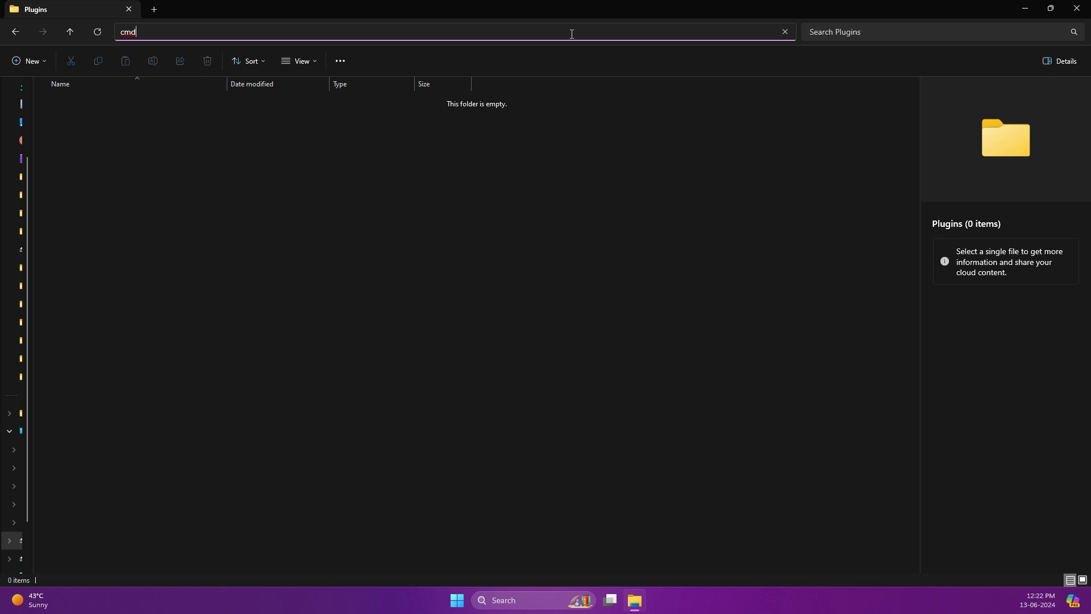
{"action": "key", "text": "Return"}
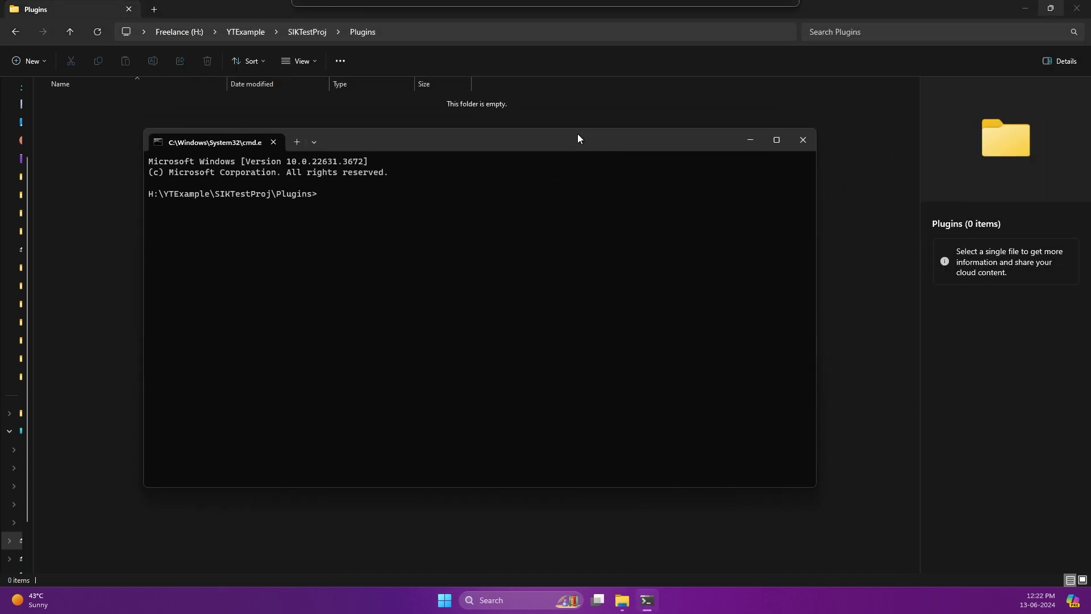
Enter git clone followed by the SteamIntegrationKit HTTPS URL copied from GitHub
{"action": "left_click_drag", "start_coordinate": [578, 138], "coordinate": [586, 150]}
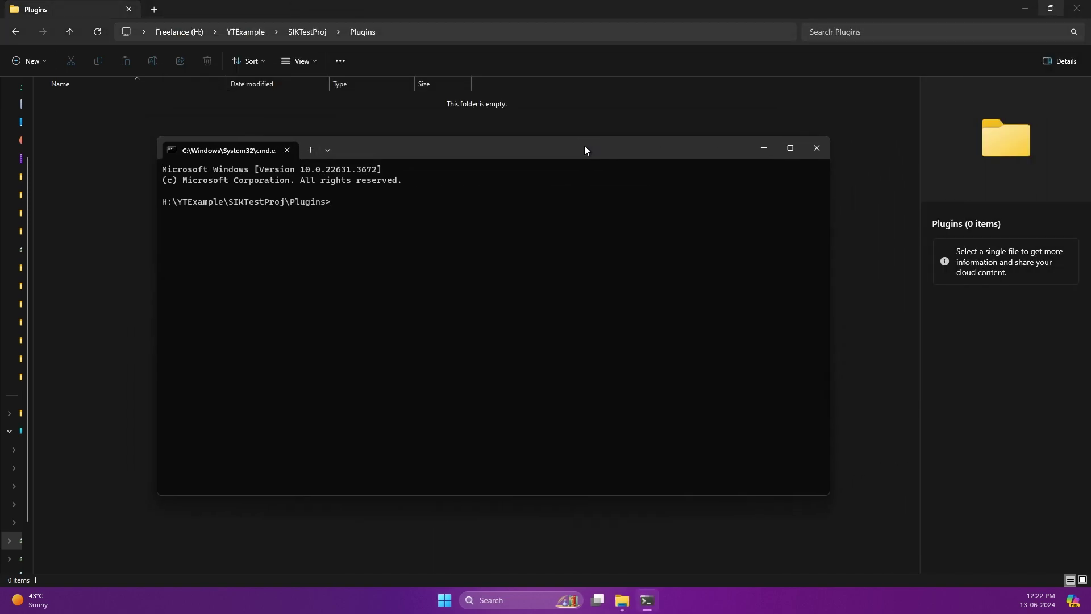
{"action": "type", "text": "git clone"}
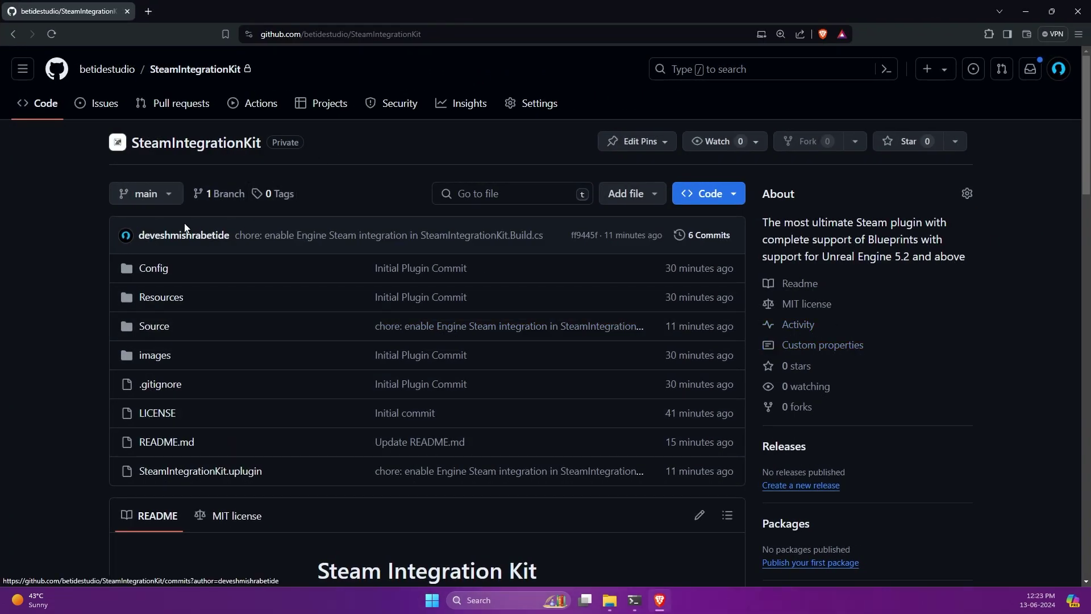
{"action": "left_click", "coordinate": [694, 194]}
{"action": "left_click", "coordinate": [722, 318]}
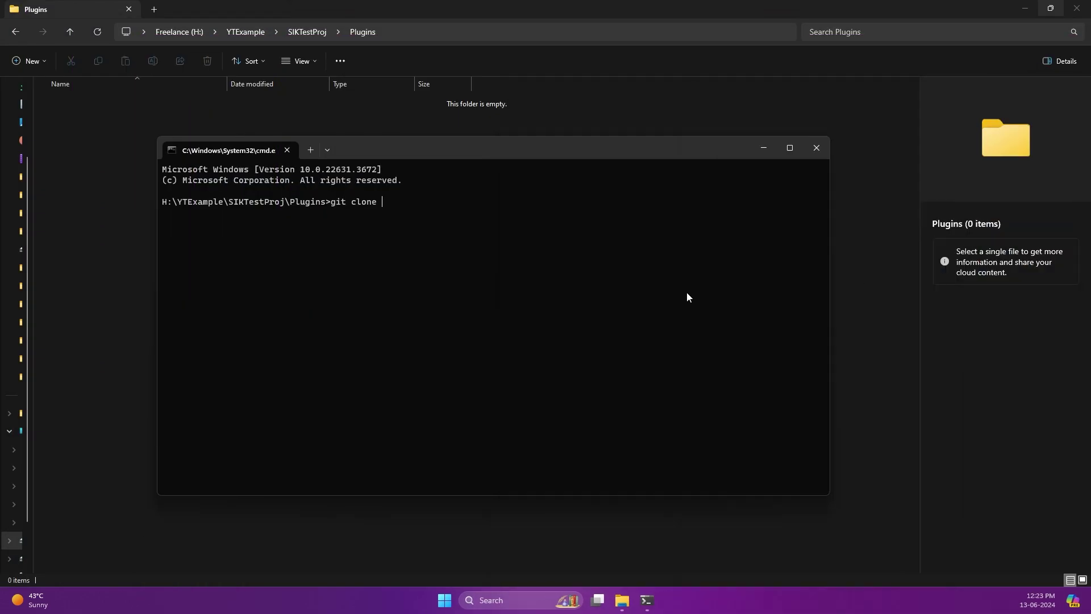
{"action": "left_click", "coordinate": [558, 260]}
{"action": "type", "text": "https://github.com/betidestudio/SteamIntegrationKit.git"}
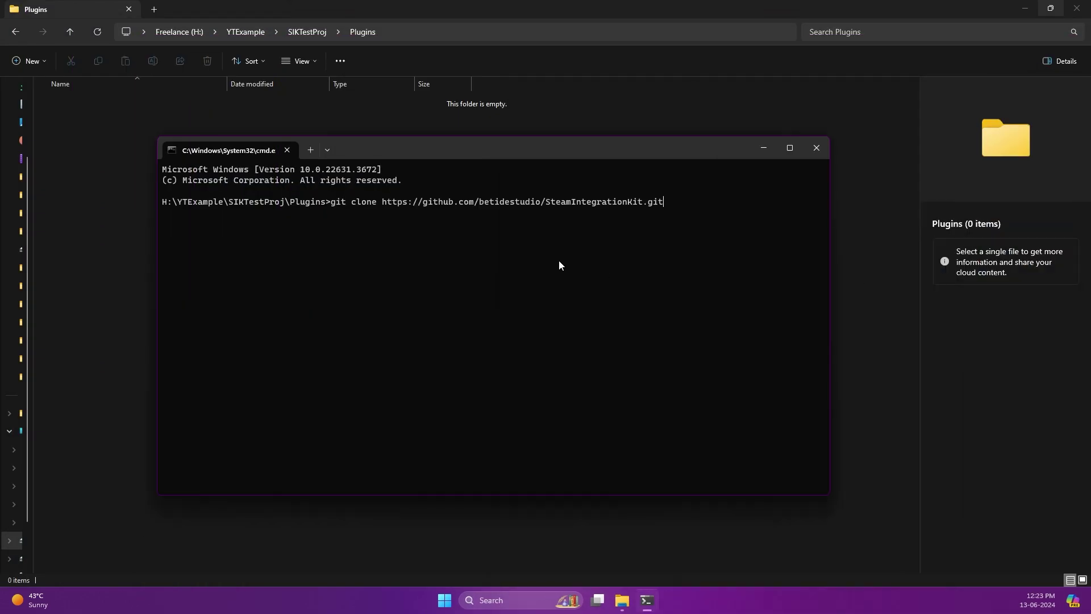
Run the clone, close Command Prompt, and open the cloned SteamIntegrationKit folder
{"action": "key", "text": "Return"}
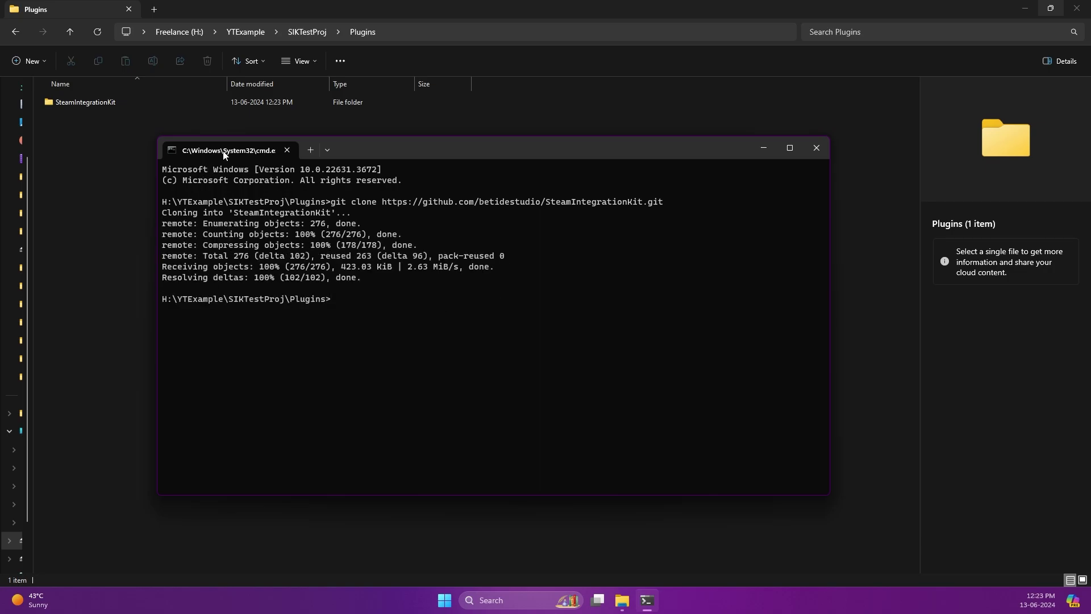
{"action": "left_click", "coordinate": [287, 149]}
{"action": "double_click", "coordinate": [85, 103]}
Generate Visual Studio project files from SIKTestProj.uproject and view the generation log
{"action": "left_click", "coordinate": [364, 31]}
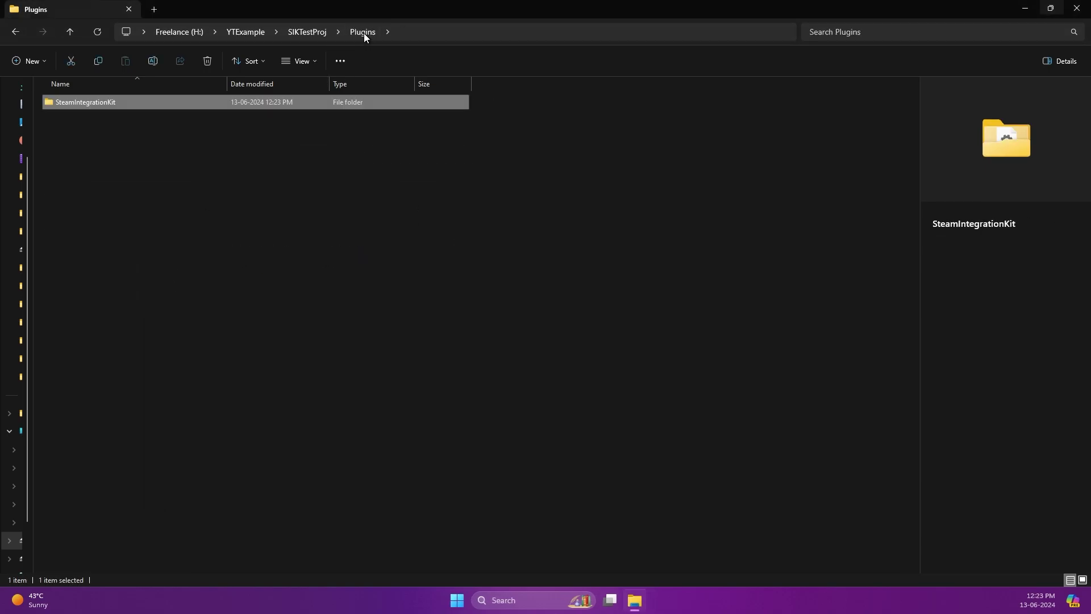
{"action": "left_click", "coordinate": [307, 32]}
{"action": "right_click", "coordinate": [85, 301]}
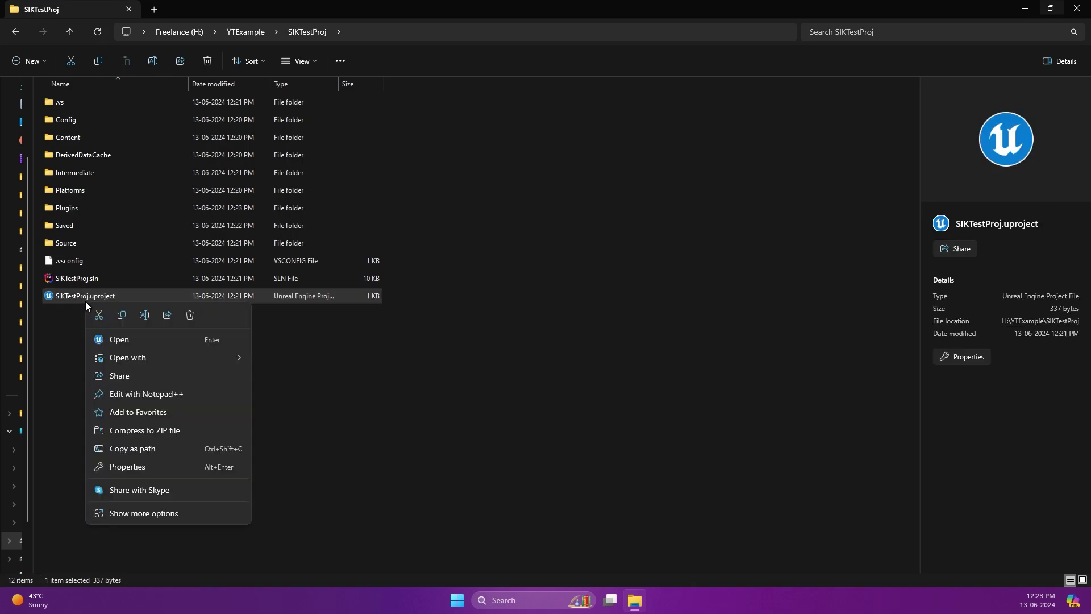
{"action": "left_click", "coordinate": [132, 513]}
{"action": "left_click", "coordinate": [142, 294]}
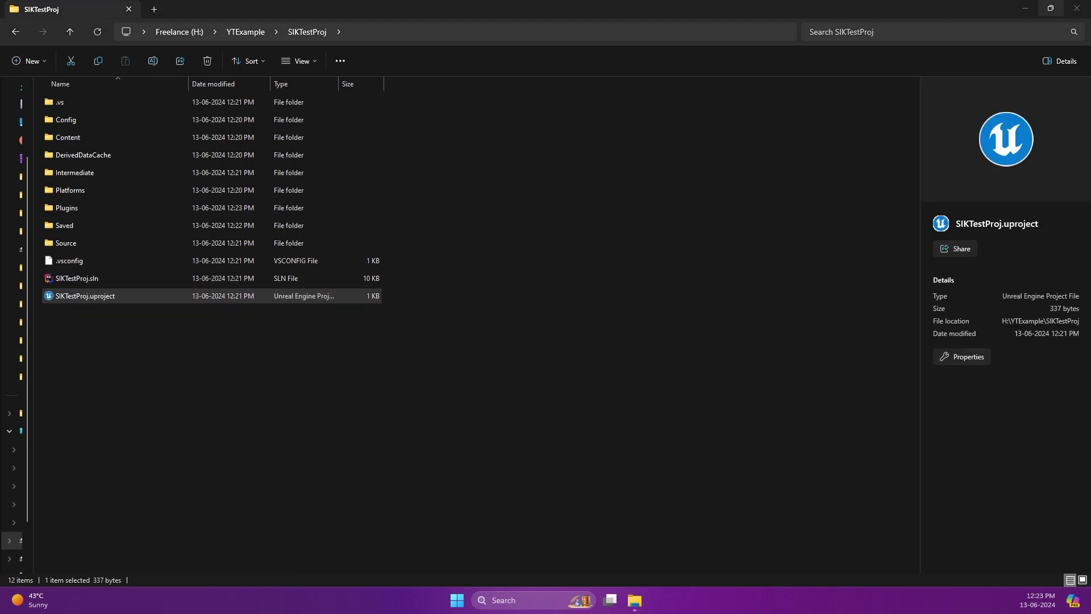
{"action": "left_click", "coordinate": [611, 293]}
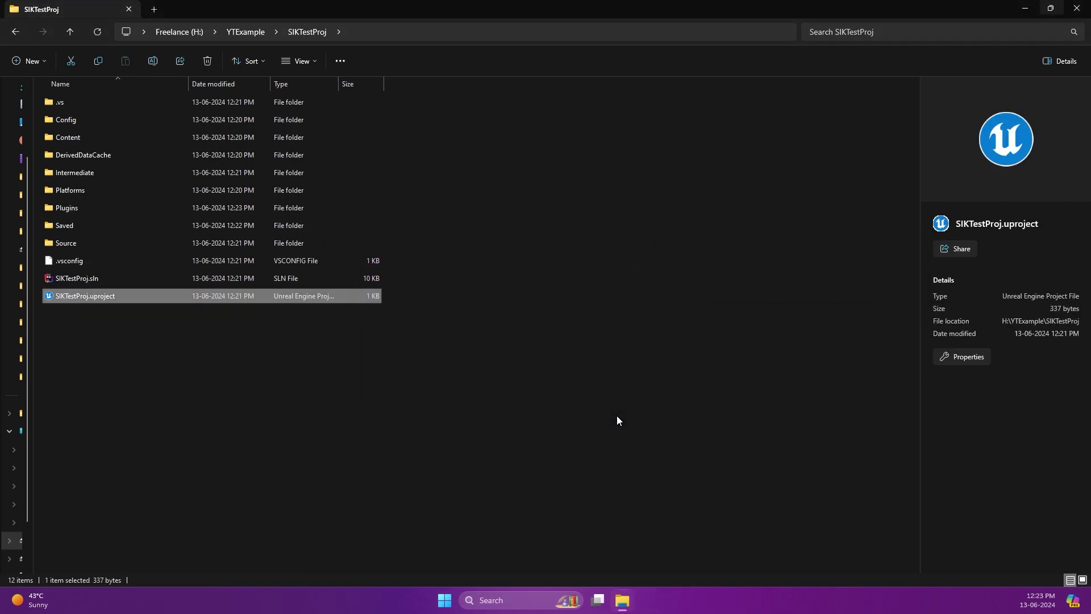
Open SIKTestProj.sln with Visual Studio
{"action": "right_click", "coordinate": [72, 283]}
{"action": "mouse_move", "coordinate": [104, 336]}
{"action": "left_click", "coordinate": [296, 393]}
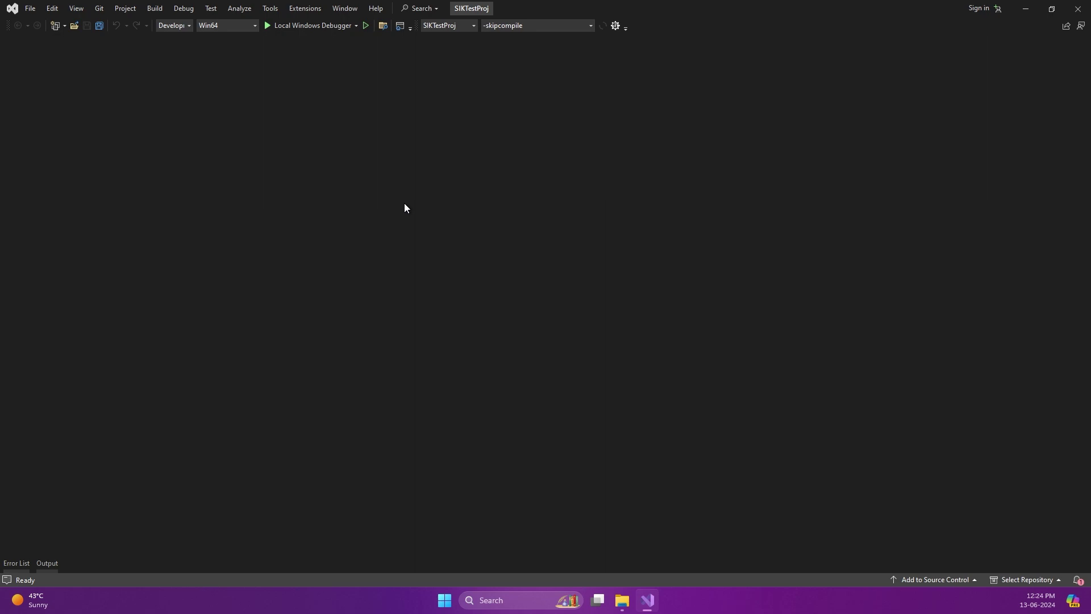
Reset Visual Studio's window layout and build SIKTestProj from Solution Explorer
{"action": "left_click", "coordinate": [339, 8]}
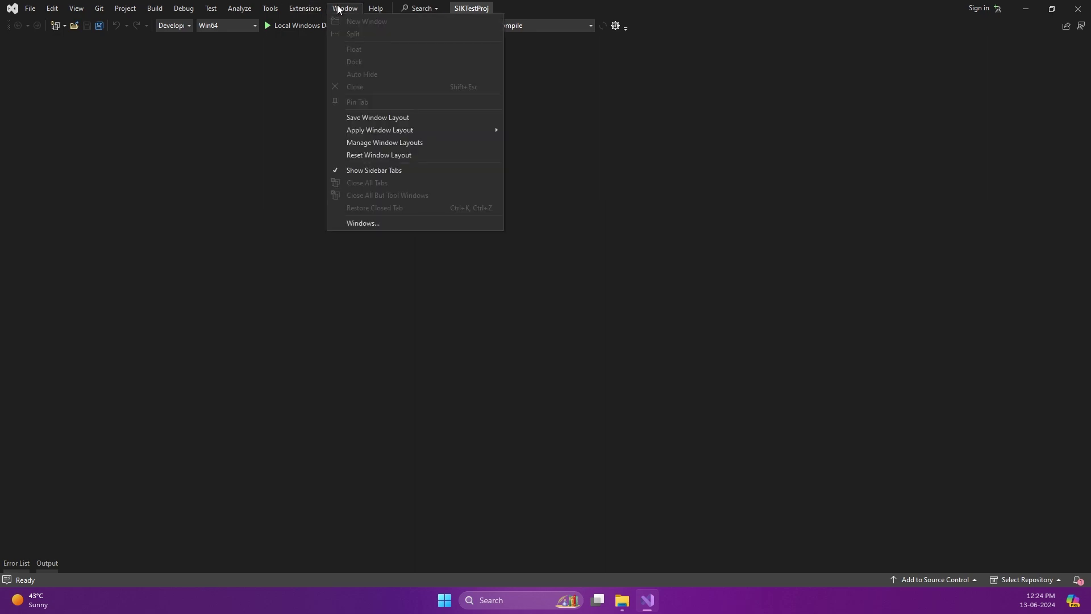
{"action": "left_click", "coordinate": [404, 155]}
{"action": "left_click", "coordinate": [591, 339]}
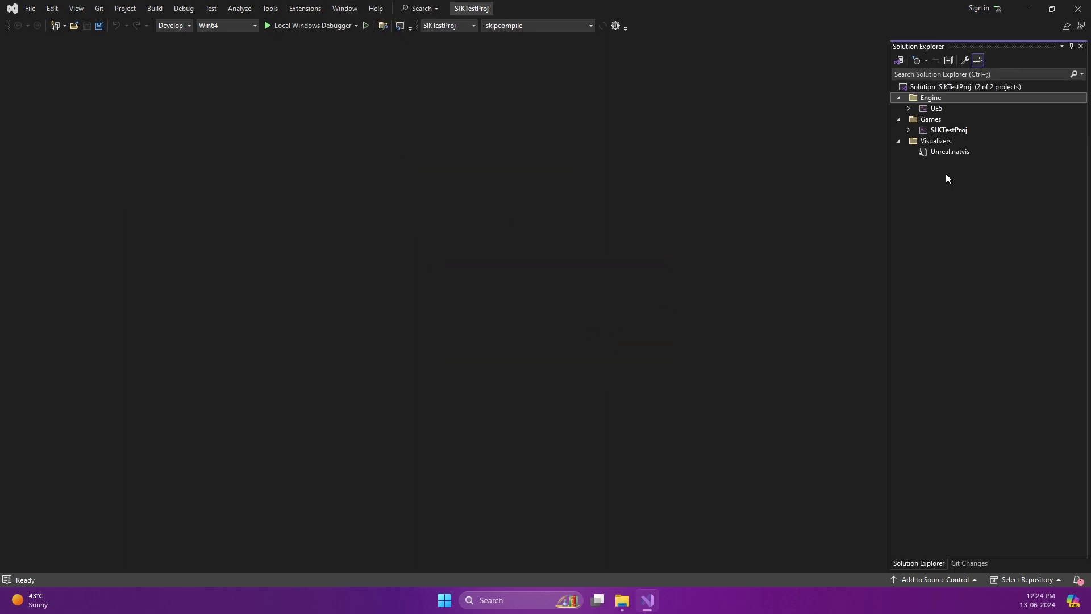
{"action": "right_click", "coordinate": [950, 130]}
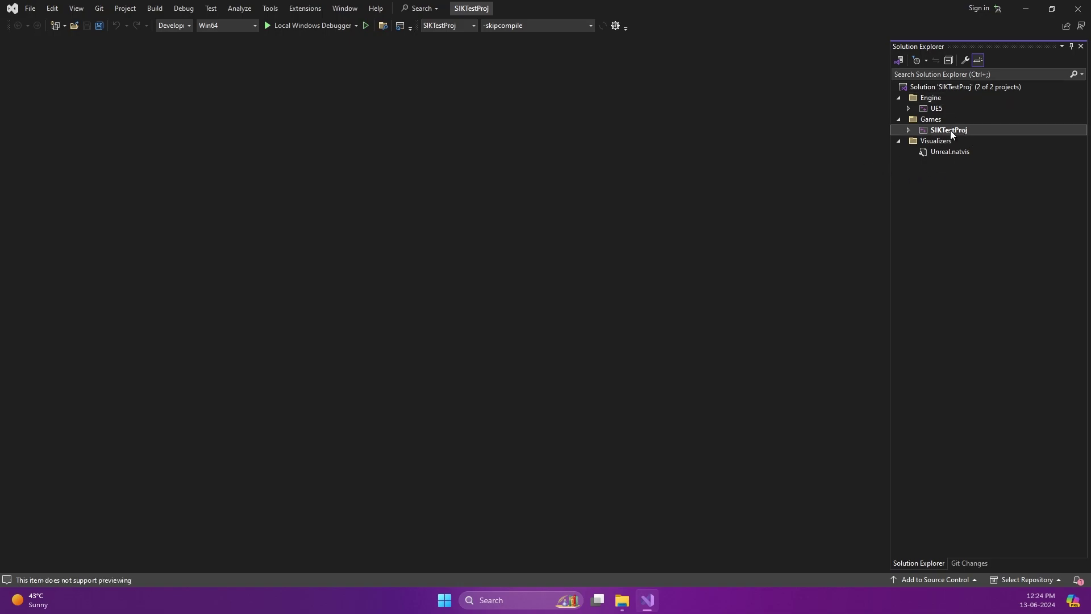
{"action": "left_click", "coordinate": [950, 155]}
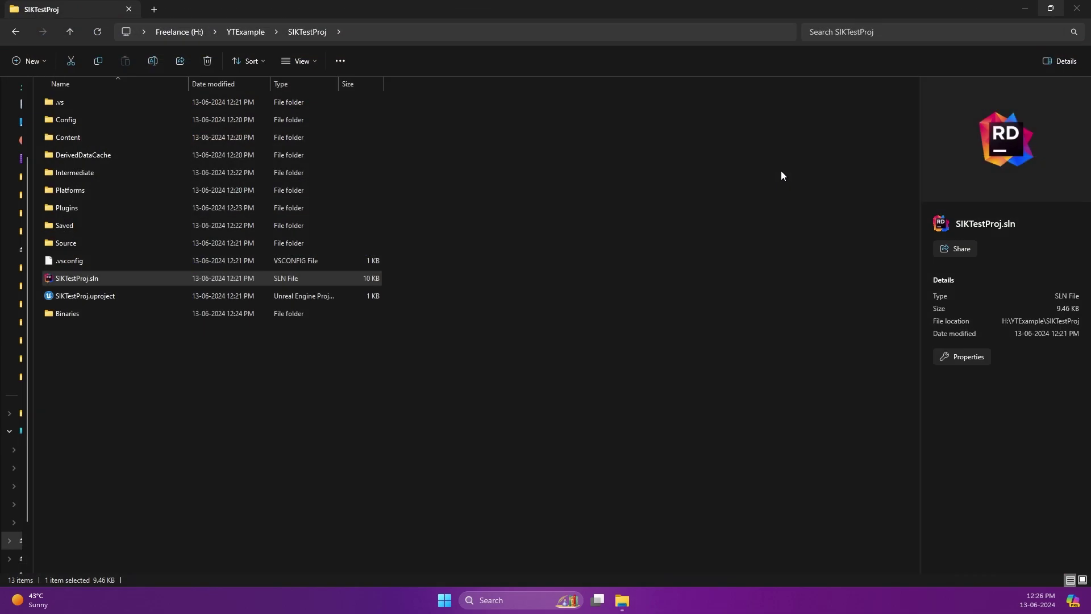
Launch SIKTestProj, dismiss the crash report, and open SIKTestProj.uproject in Notepad++
{"action": "double_click", "coordinate": [332, 292]}
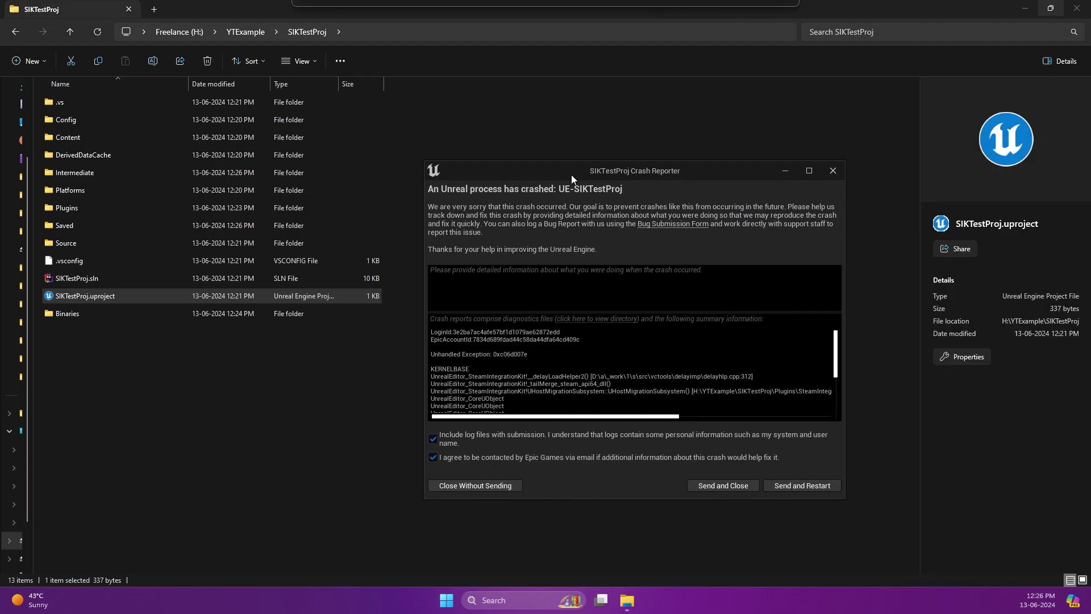
{"action": "left_click_drag", "start_coordinate": [583, 351], "coordinate": [327, 335]}
{"action": "left_click", "coordinate": [327, 335]}
{"action": "left_click", "coordinate": [618, 444]}
{"action": "right_click", "coordinate": [83, 295]}
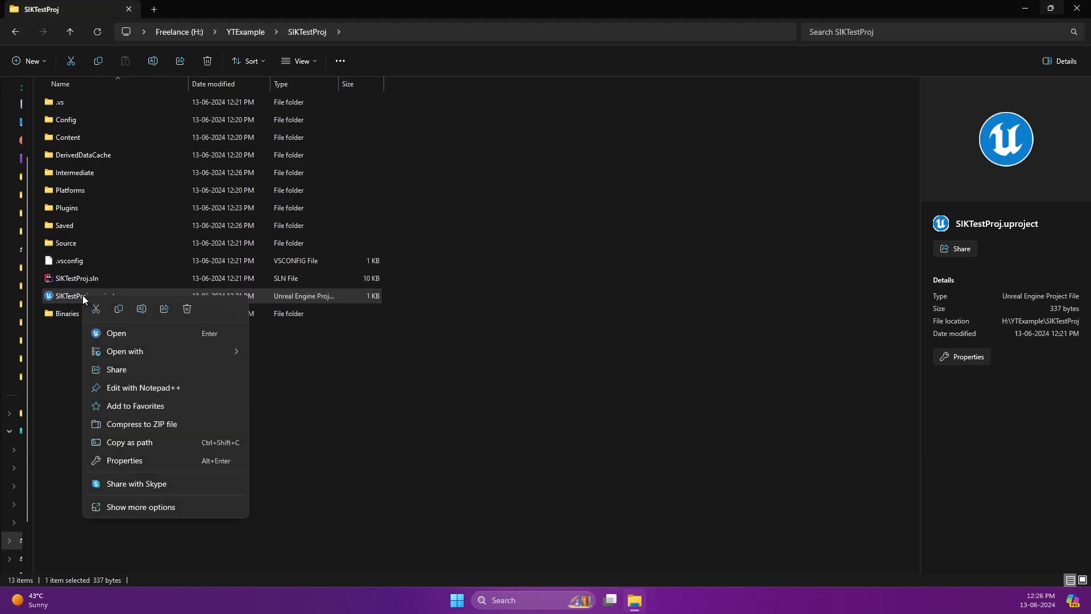
{"action": "left_click", "coordinate": [156, 386]}
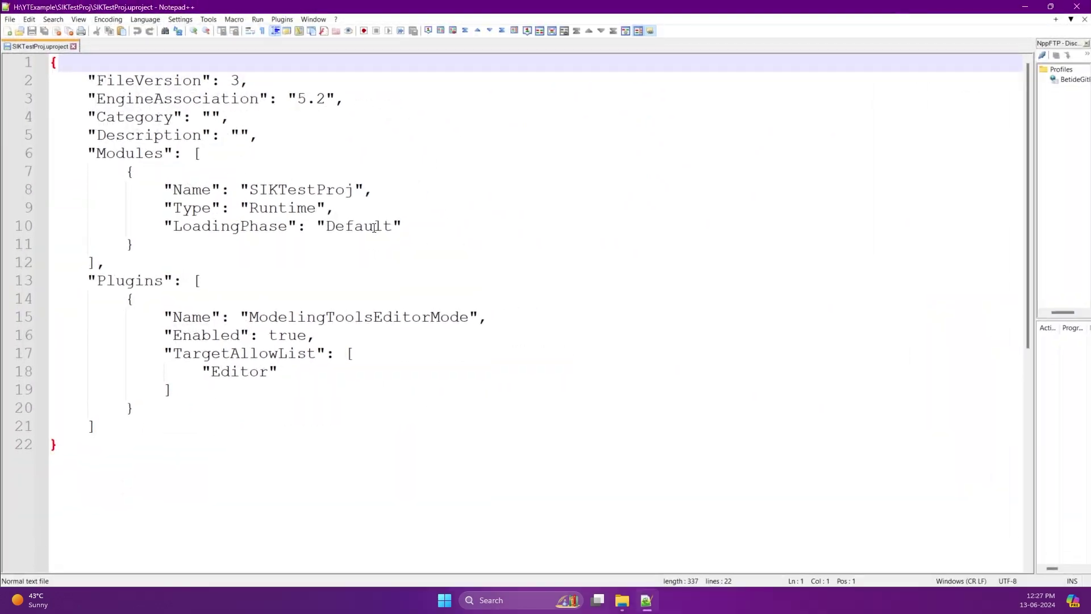
Add a comma and a new empty braces block after the first plugin entry
{"action": "left_click", "coordinate": [152, 407]}
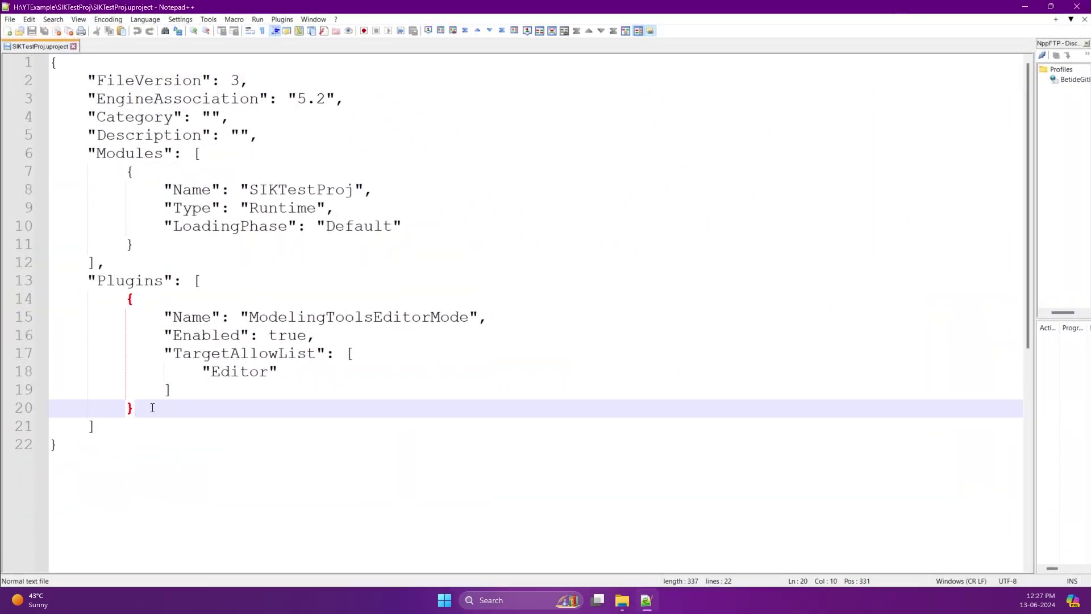
{"action": "type", "text": ","}
{"action": "key", "text": "Return"}
{"action": "type", "text": "{}"}
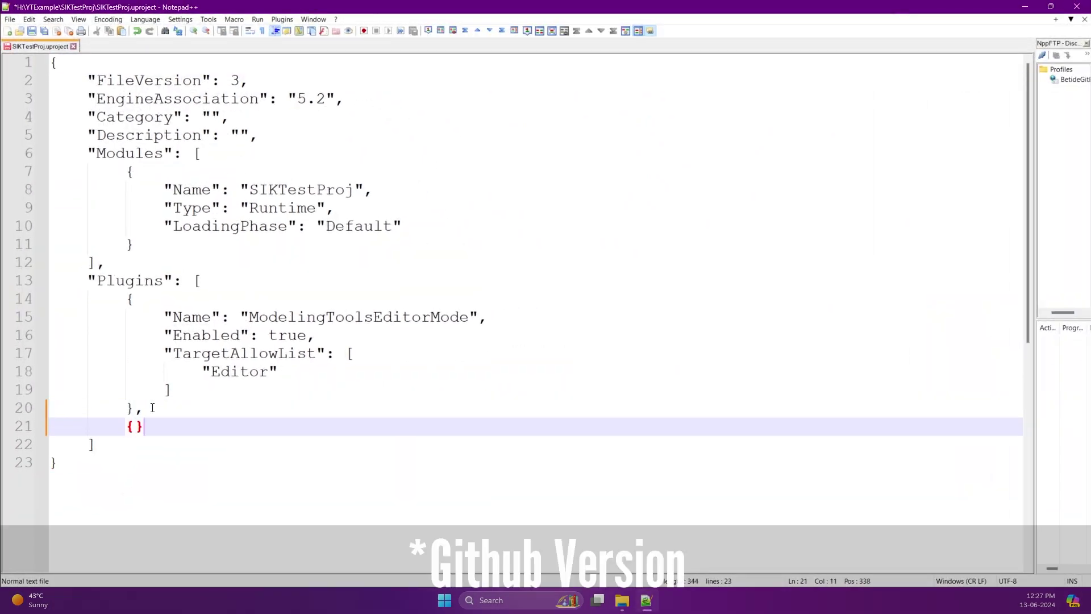
{"action": "key", "text": "Left"}
{"action": "key", "text": "Return"}
{"action": "key", "text": "Up"}
{"action": "key", "text": "End"}
{"action": "key", "text": "Return"}
{"action": "key", "text": "Tab"}
Fill the block with "Name": "OnlineSubsystemSteam" and "Enabled": true, save, and close Notepad++
{"action": "type", "text": "\""}
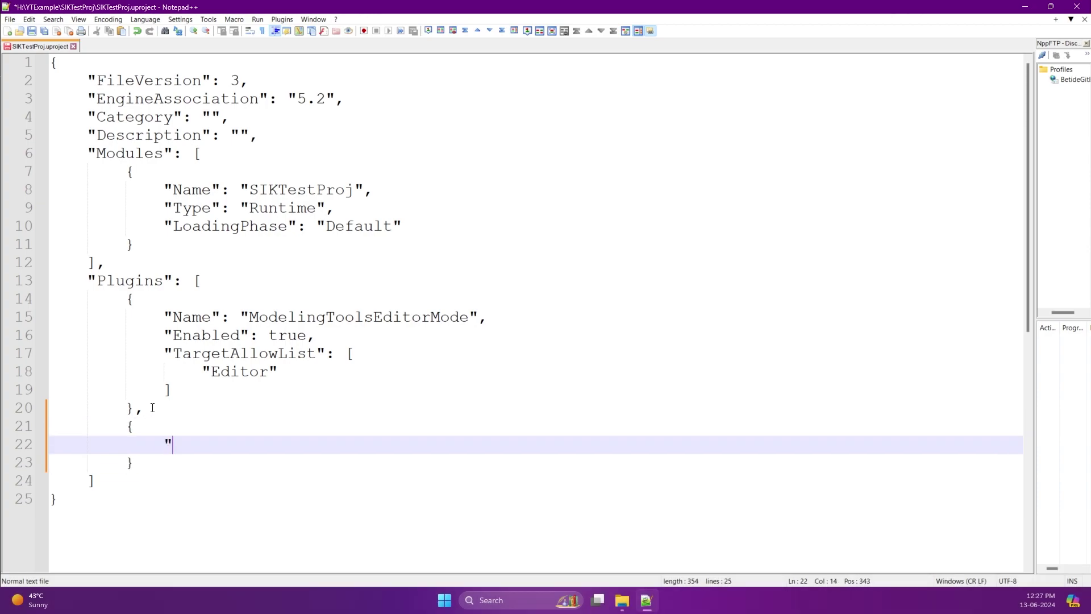
{"action": "type", "text": "Name\": \"OnlineS"}
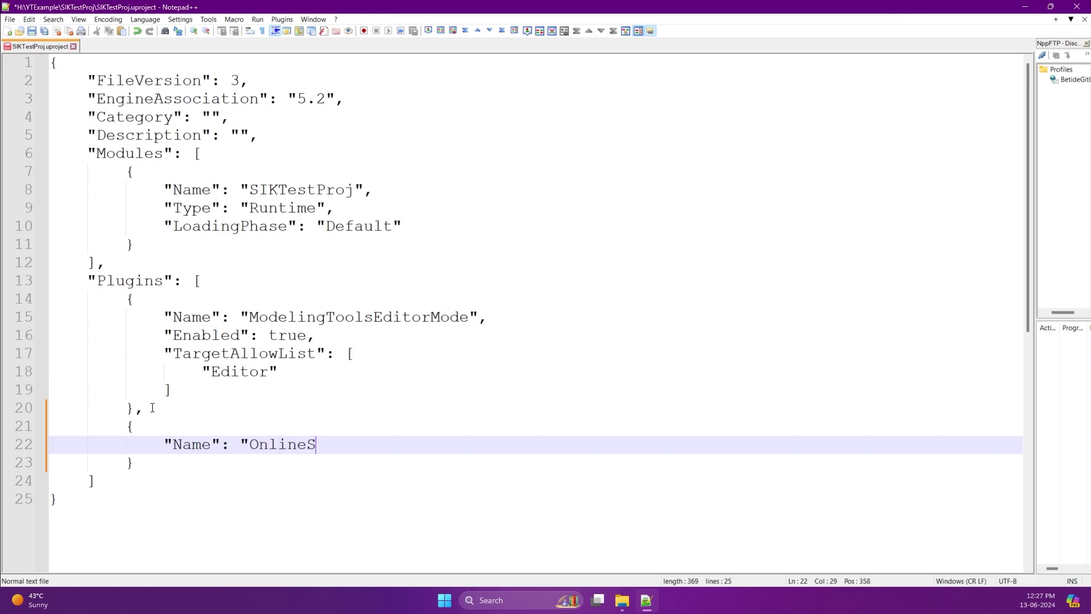
{"action": "type", "text": "ubsystemSteam\""}
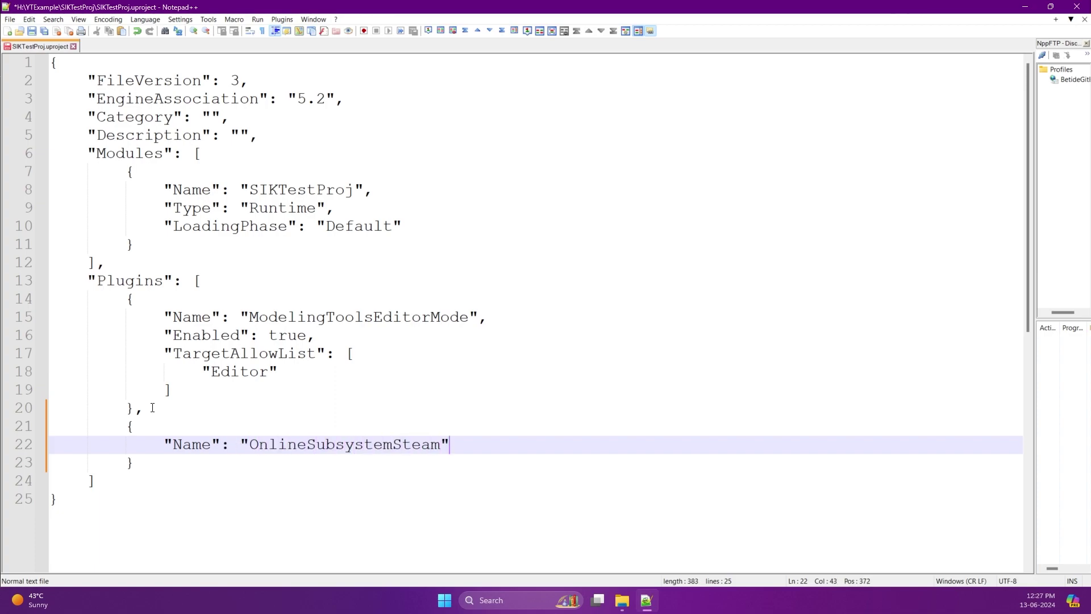
{"action": "type", "text": ","}
{"action": "key", "text": "Return"}
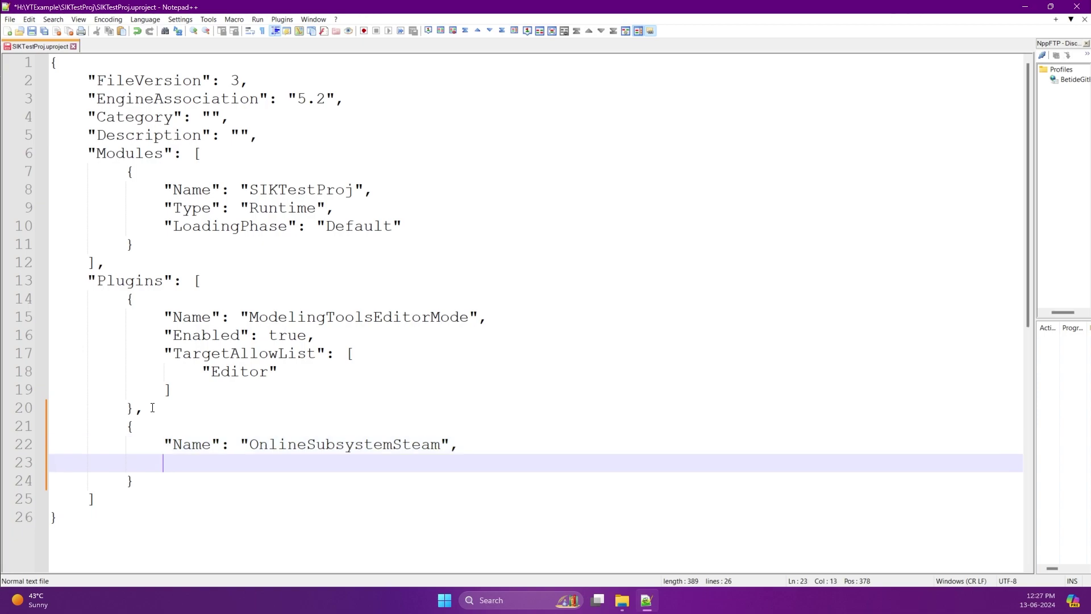
{"action": "type", "text": "\"Enabled\": tre"}
{"action": "type", "text": "e"}
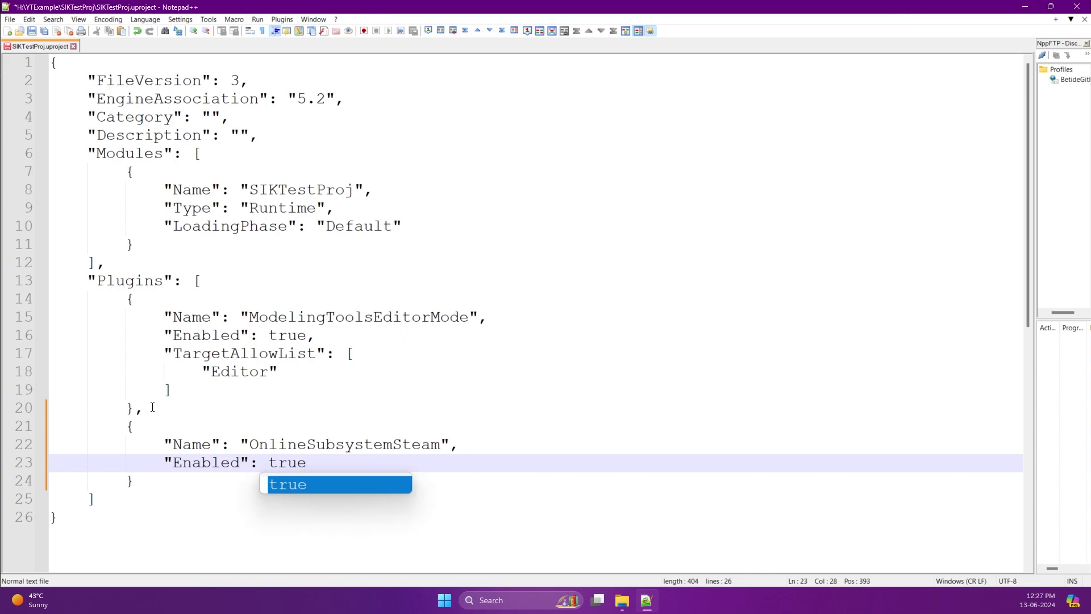
{"action": "left_click", "coordinate": [163, 353]}
{"action": "key", "text": "ctrl+s"}
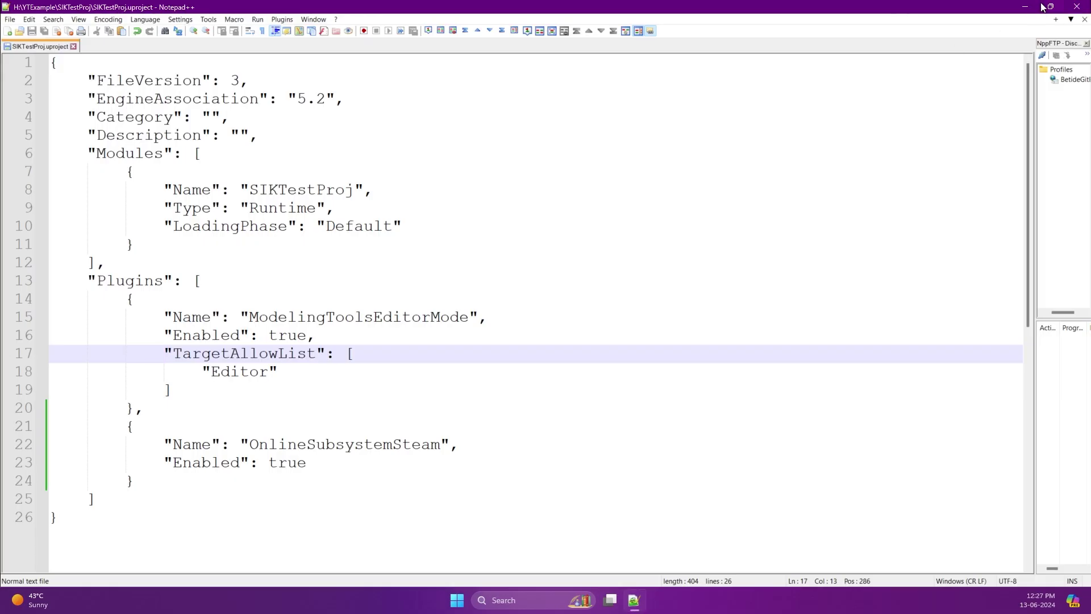
{"action": "left_click", "coordinate": [1077, 6]}
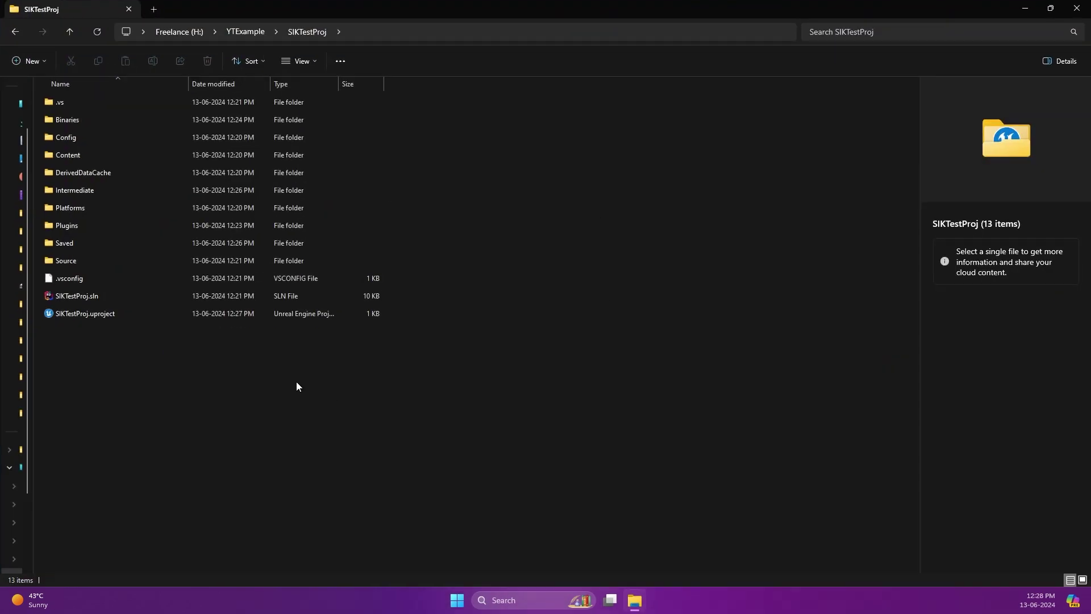
Relaunch SIKTestProj.uproject into ThirdPersonMap and bring up the Plugins browser
{"action": "double_click", "coordinate": [77, 314]}
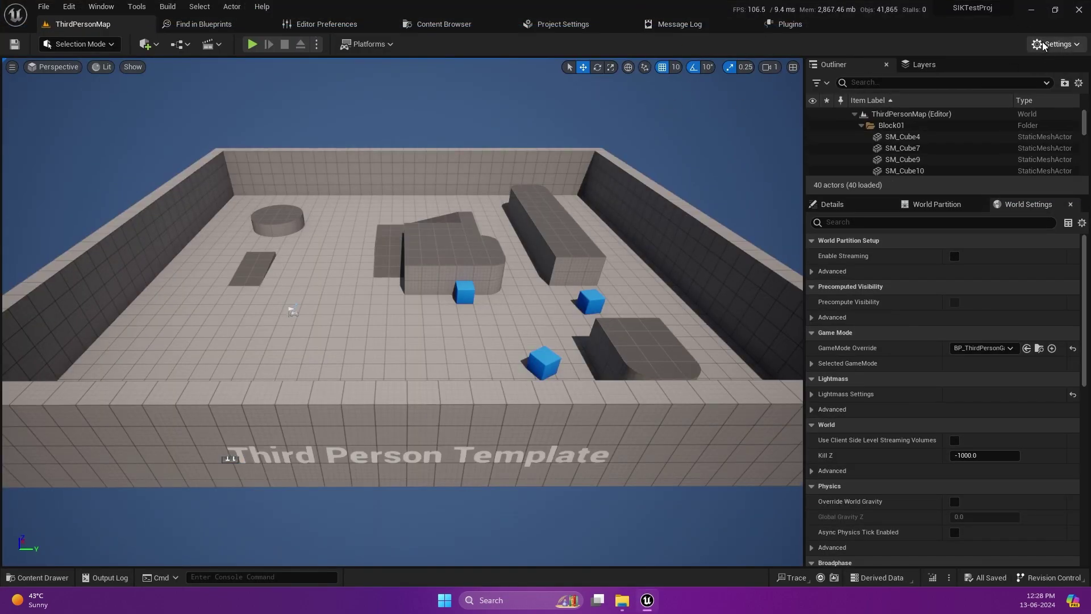
{"action": "left_click", "coordinate": [1057, 43]}
{"action": "left_click", "coordinate": [955, 80]}
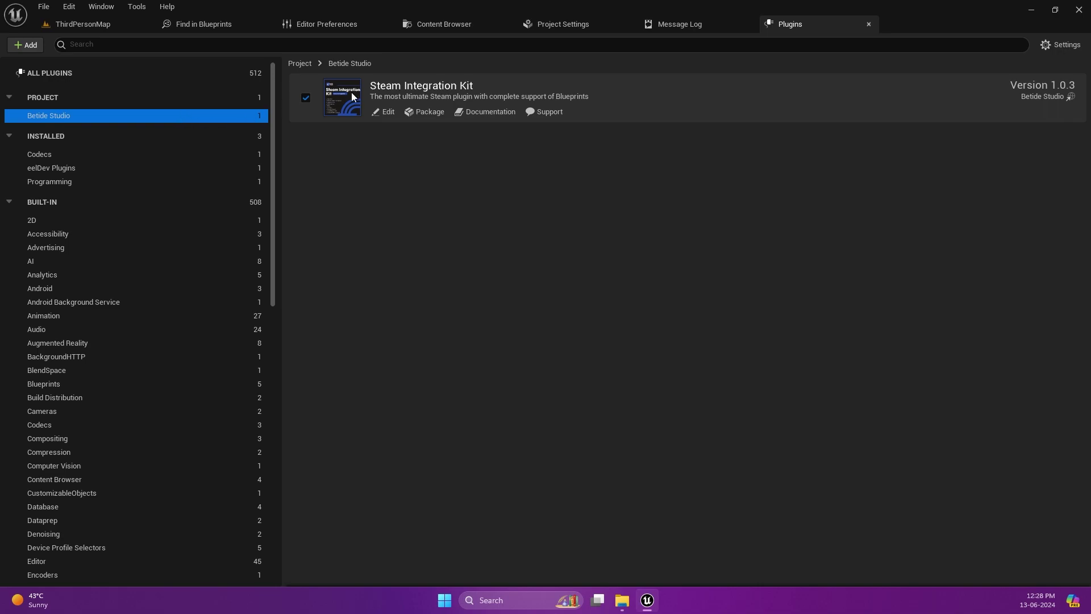
{"action": "left_click", "coordinate": [227, 168]}
{"action": "left_click", "coordinate": [180, 88]}
{"action": "left_click", "coordinate": [186, 74]}
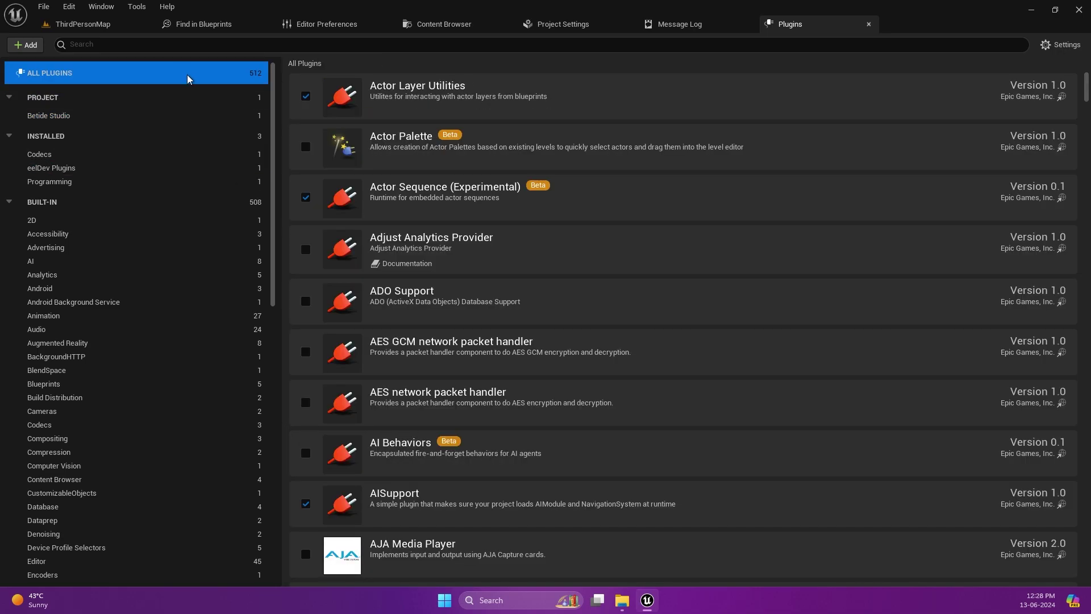
{"action": "left_click", "coordinate": [197, 115]}
{"action": "left_click_drag", "start_coordinate": [279, 148], "coordinate": [238, 99]}
{"action": "left_click", "coordinate": [504, 215]}
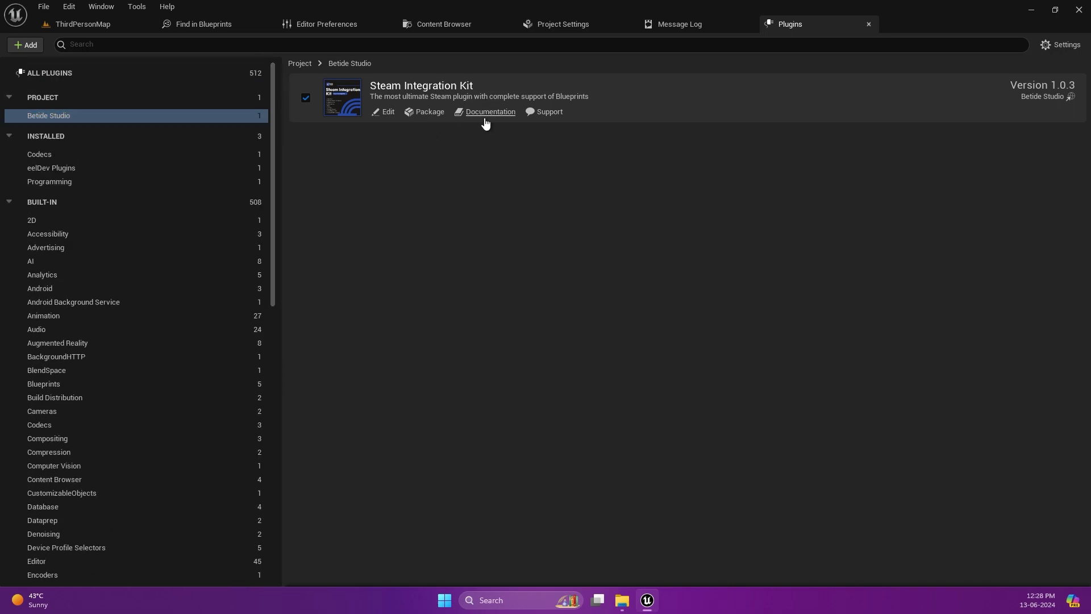
{"action": "left_click", "coordinate": [128, 19]}
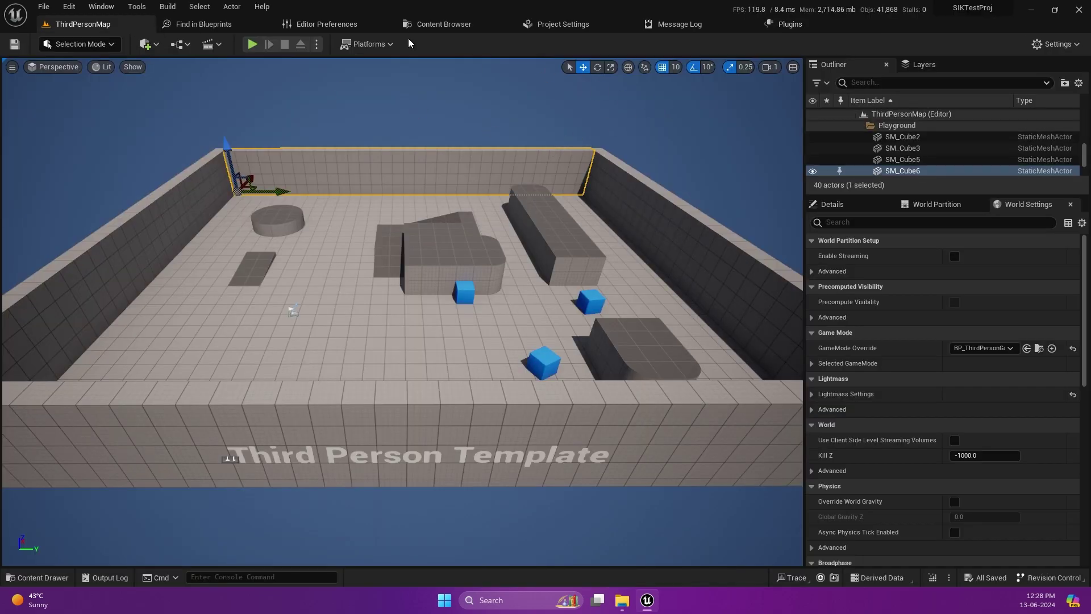
Place a test Get Steam Id as Pure node in the Level Blueprint, delete it, and compile
{"action": "left_click", "coordinate": [181, 44]}
{"action": "left_click", "coordinate": [315, 142]}
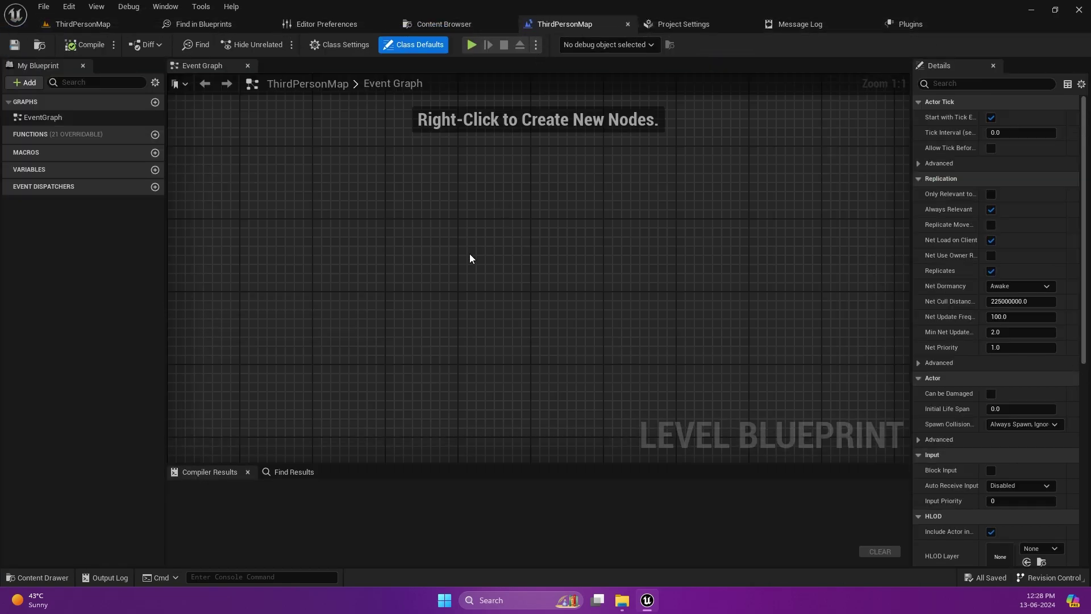
{"action": "right_click", "coordinate": [469, 254]}
{"action": "type", "text": "get steamid"}
{"action": "key", "text": "Down"}
{"action": "key", "text": "Return"}
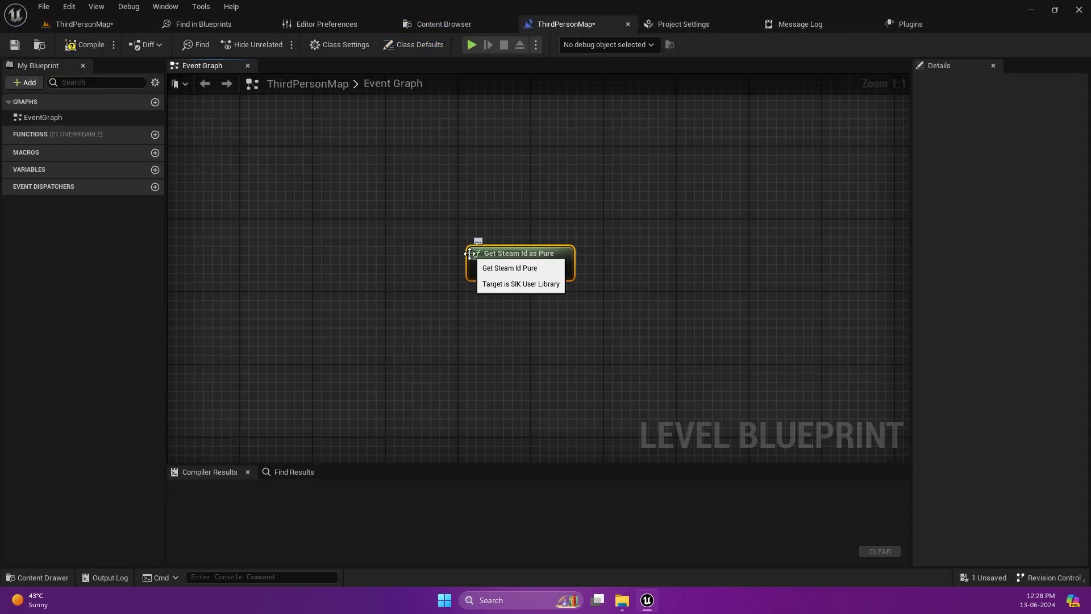
{"action": "key", "text": "Delete"}
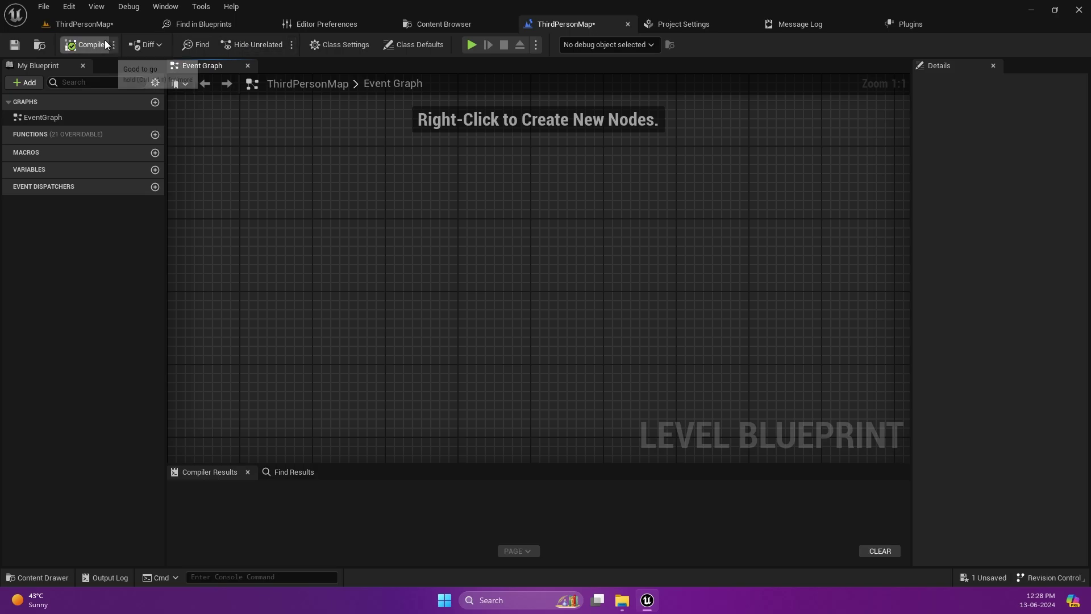
{"action": "left_click", "coordinate": [103, 42]}
{"action": "left_click", "coordinate": [69, 24]}
View the Steam Integration Kit section in Project Settings, then return to ThirdPersonMap
{"action": "left_click", "coordinate": [1054, 44]}
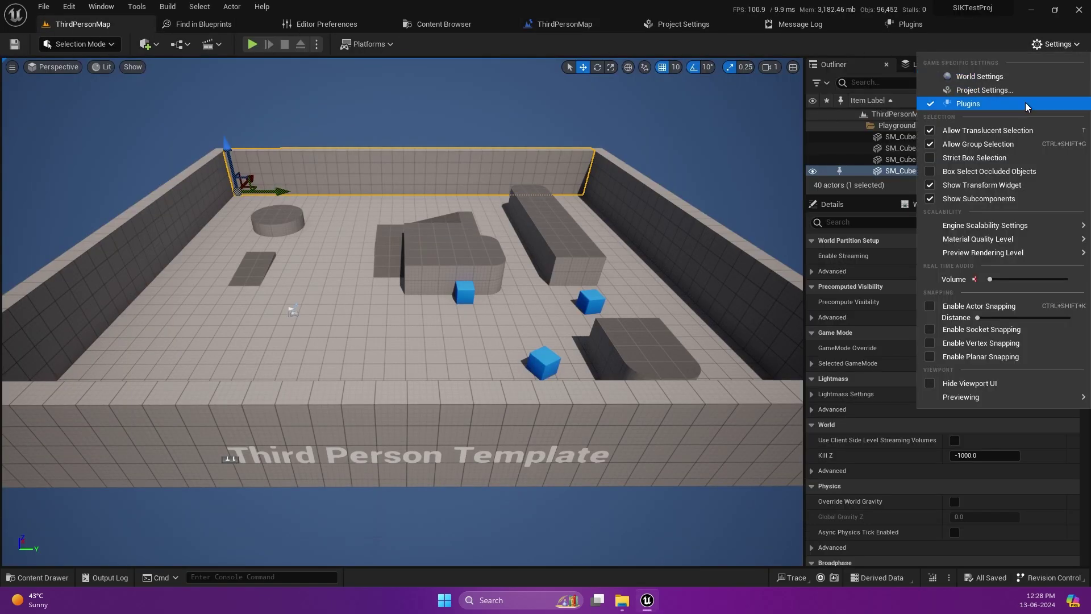
{"action": "left_click", "coordinate": [984, 90]}
{"action": "left_click", "coordinate": [40, 263]}
{"action": "left_click", "coordinate": [82, 23]}
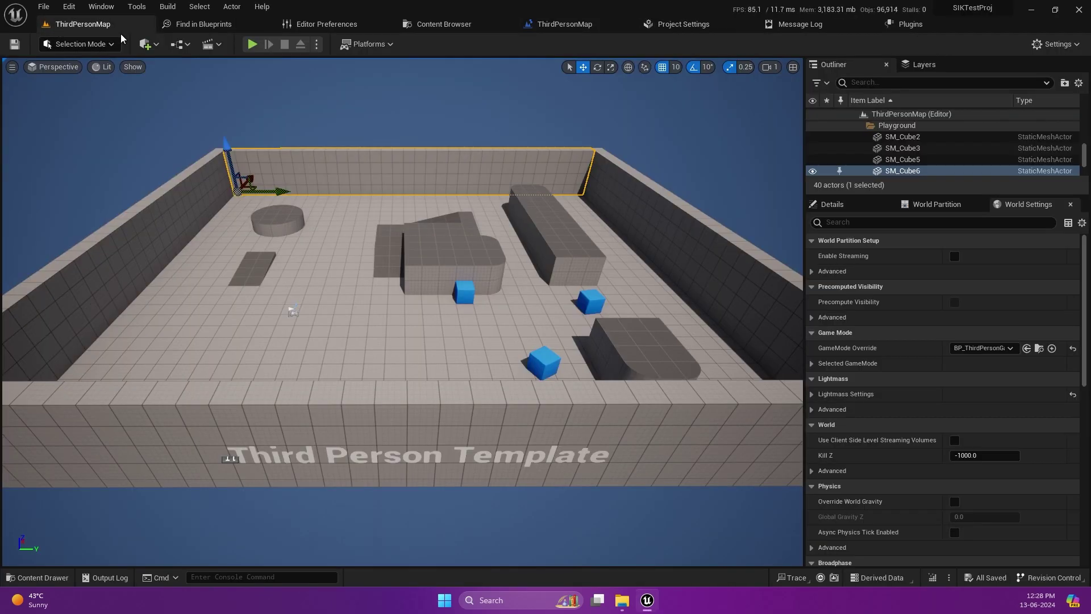